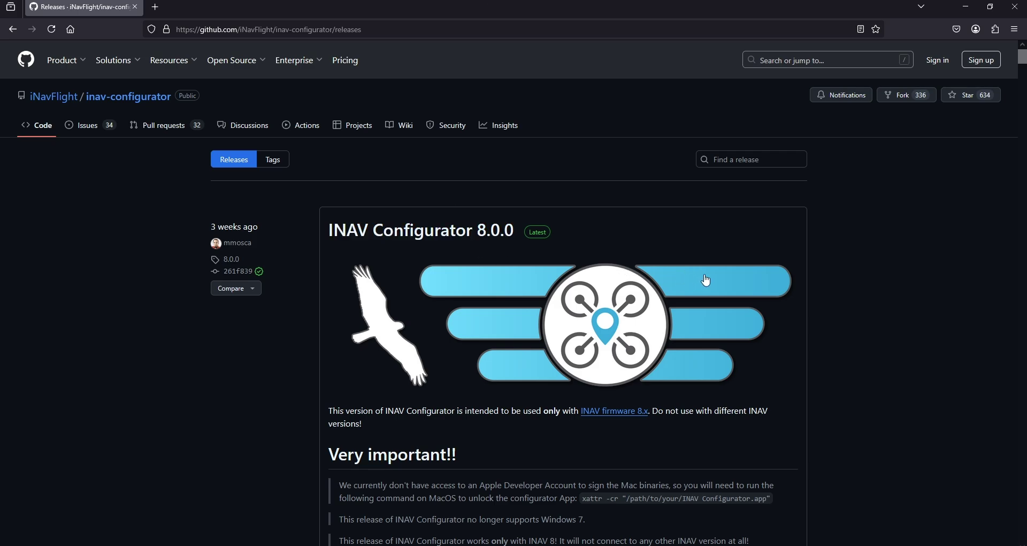
{"action": "scroll", "coordinate": [865, 270], "scroll_direction": "down", "scroll_amount": 5}
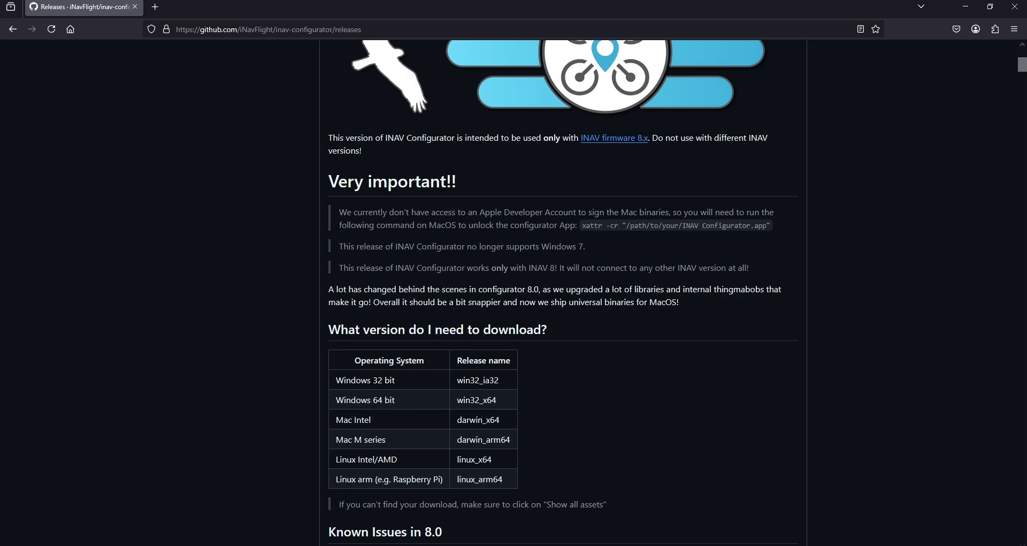
{"action": "scroll", "coordinate": [736, 399], "scroll_direction": "down", "scroll_amount": 5}
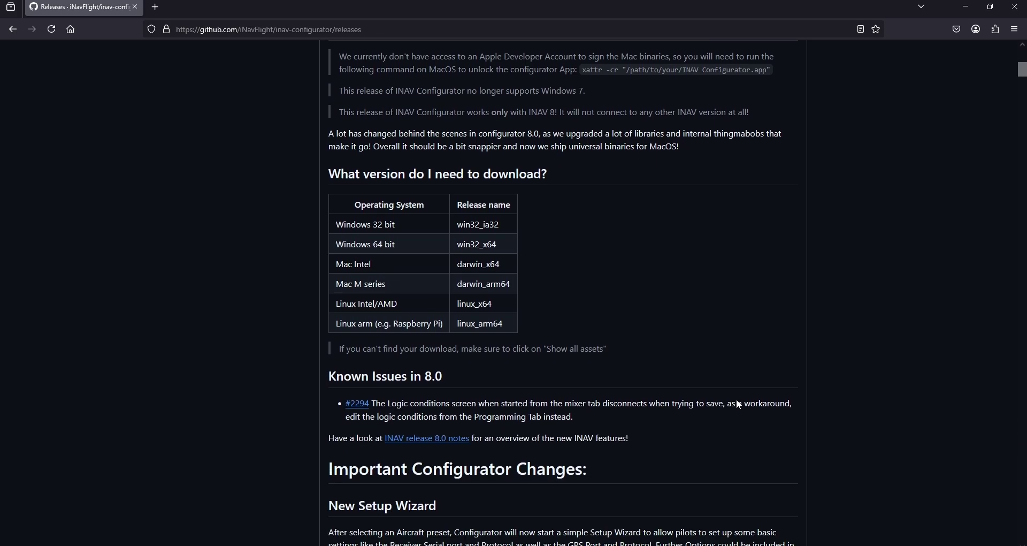
{"action": "scroll", "coordinate": [665, 369], "scroll_direction": "down", "scroll_amount": 2}
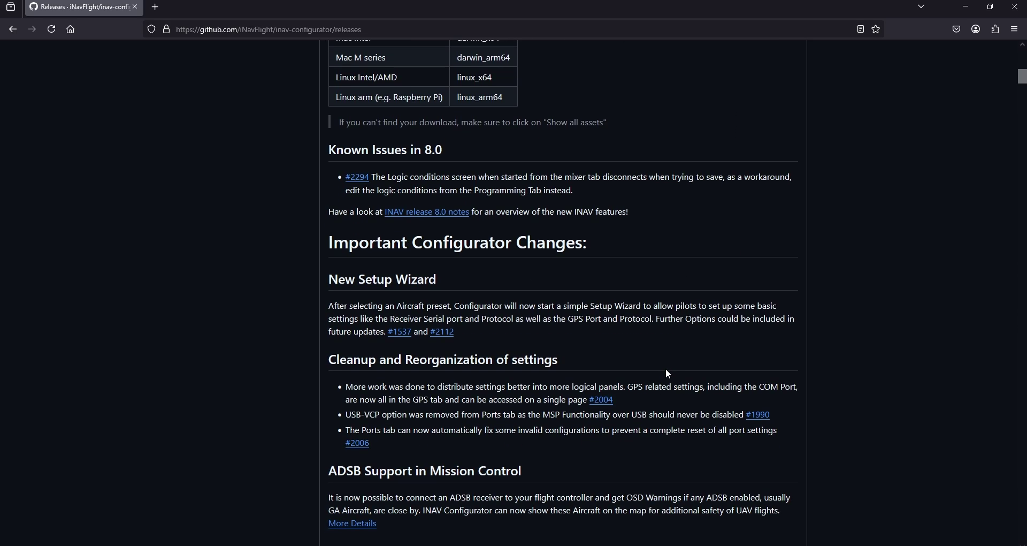
{"action": "scroll", "coordinate": [666, 369], "scroll_direction": "down", "scroll_amount": 3}
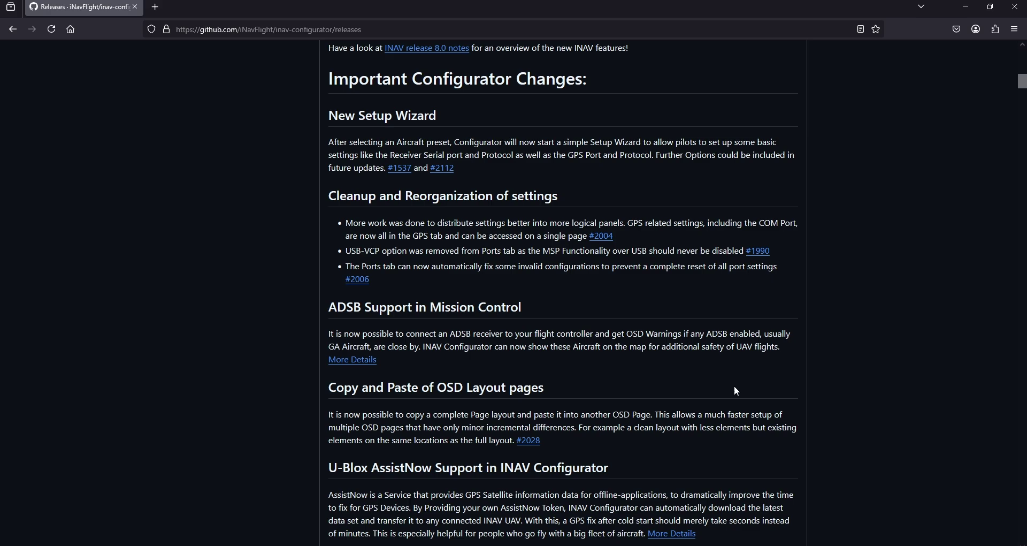
{"action": "scroll", "coordinate": [735, 387], "scroll_direction": "down", "scroll_amount": 4}
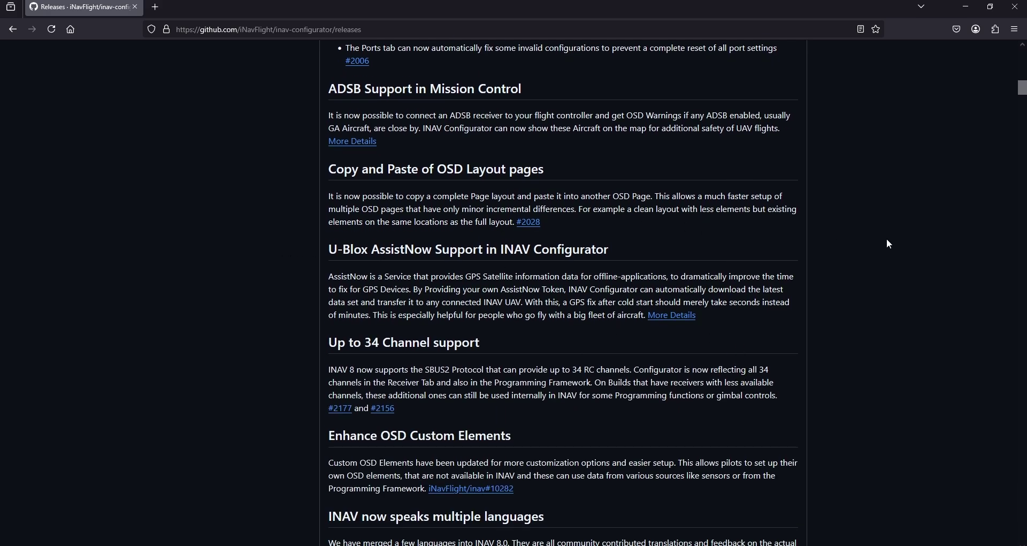
{"action": "scroll", "coordinate": [884, 236], "scroll_direction": "down", "scroll_amount": 5}
{"action": "scroll", "coordinate": [884, 235], "scroll_direction": "down", "scroll_amount": 3}
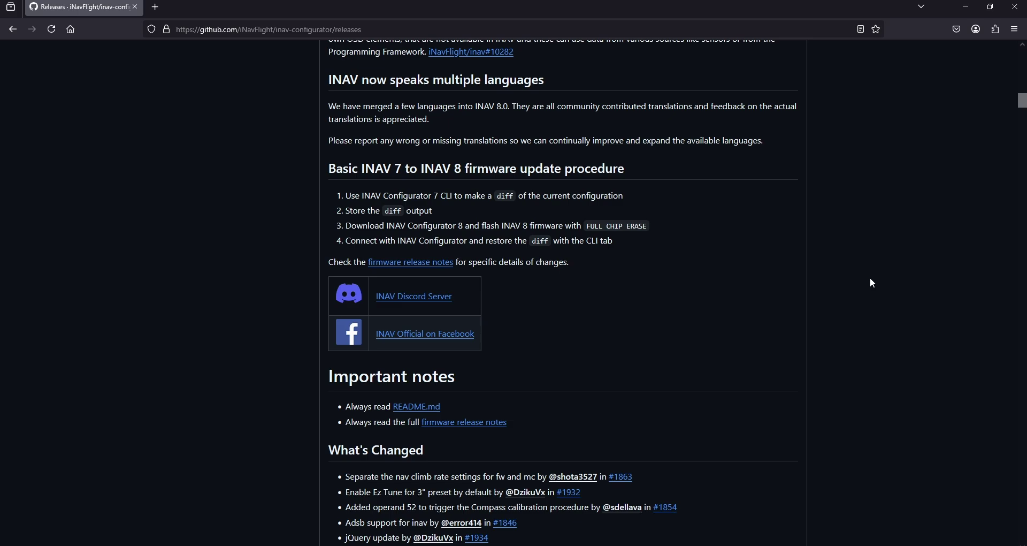
{"action": "scroll", "coordinate": [868, 286], "scroll_direction": "down", "scroll_amount": 1}
{"action": "scroll", "coordinate": [868, 287], "scroll_direction": "down", "scroll_amount": 4}
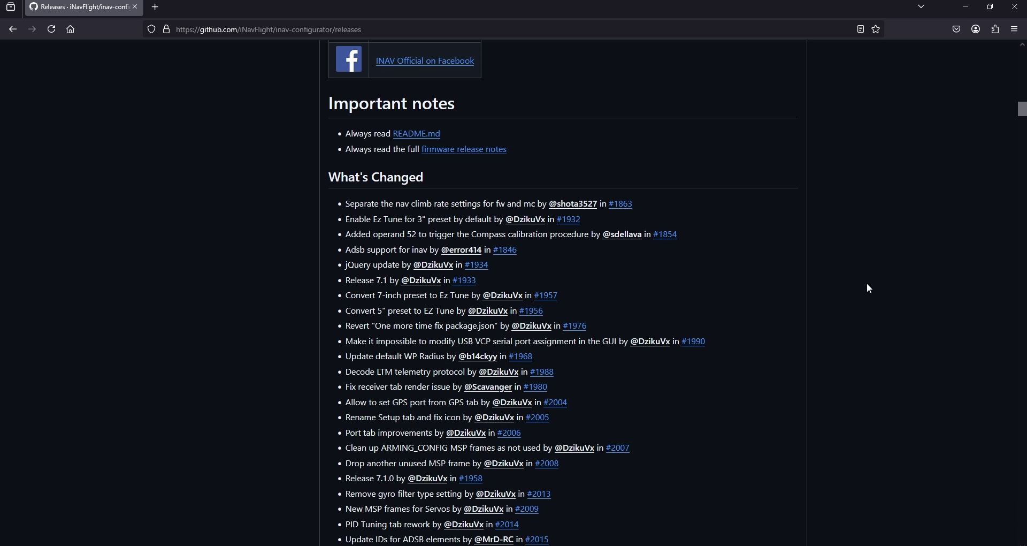
{"action": "scroll", "coordinate": [868, 288], "scroll_direction": "down", "scroll_amount": 5}
{"action": "scroll", "coordinate": [868, 288], "scroll_direction": "down", "scroll_amount": 2}
{"action": "scroll", "coordinate": [869, 289], "scroll_direction": "down", "scroll_amount": 4}
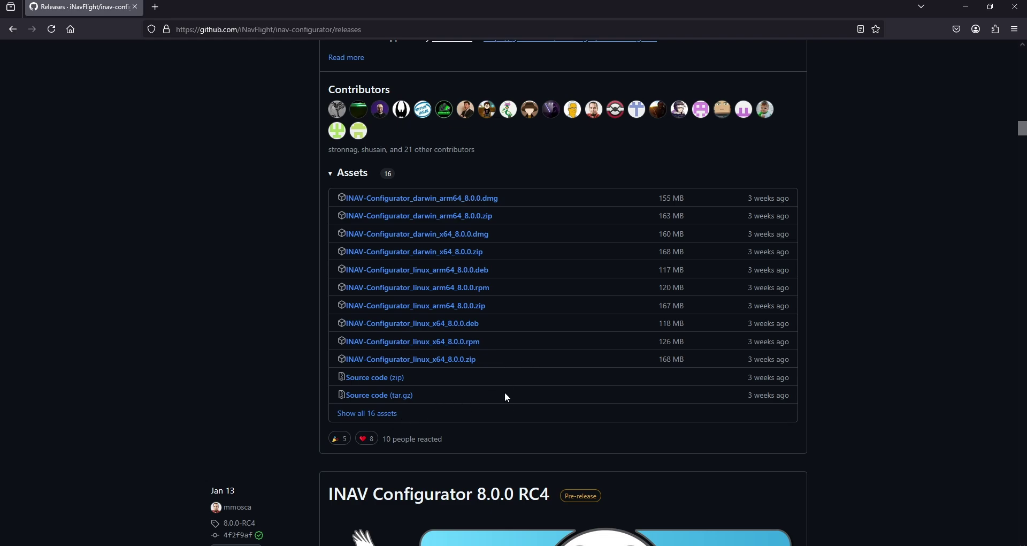
Expand the 8.0.0 release's 16 assets and download INAV-Configurator_win32_x64_8.0.0.zip.
{"action": "left_click", "coordinate": [387, 414]}
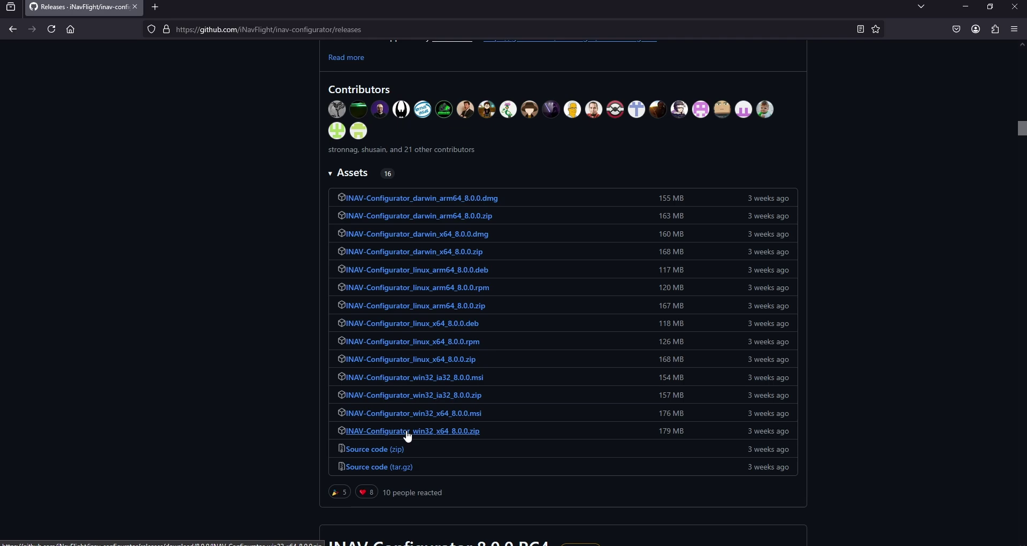
{"action": "left_click", "coordinate": [408, 436]}
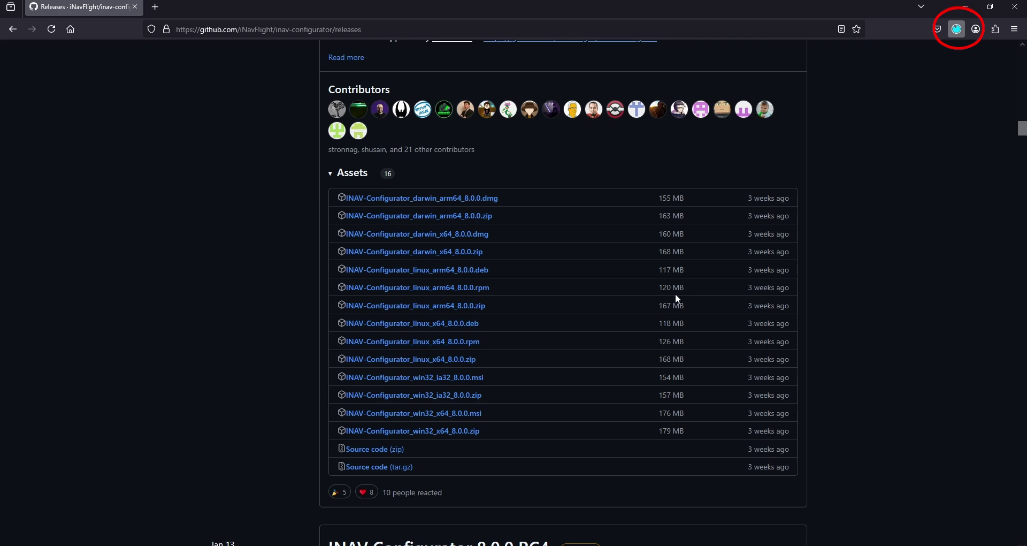
{"action": "scroll", "coordinate": [677, 298], "scroll_direction": "down", "scroll_amount": 5}
{"action": "scroll", "coordinate": [621, 297], "scroll_direction": "down", "scroll_amount": 8}
{"action": "scroll", "coordinate": [620, 297], "scroll_direction": "down", "scroll_amount": 9}
{"action": "scroll", "coordinate": [620, 297], "scroll_direction": "down", "scroll_amount": 9}
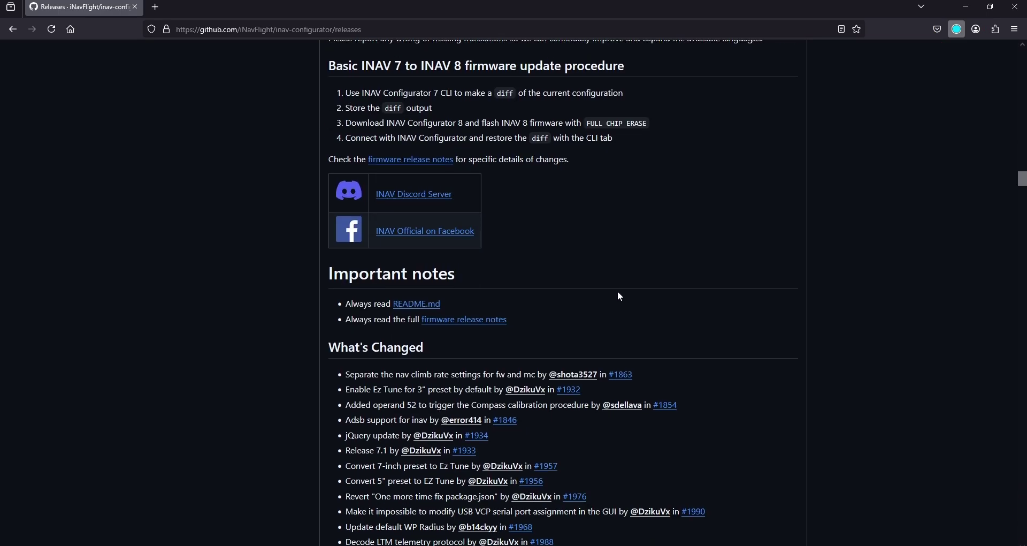
{"action": "scroll", "coordinate": [618, 292], "scroll_direction": "down", "scroll_amount": 10}
{"action": "scroll", "coordinate": [619, 290], "scroll_direction": "down", "scroll_amount": 3}
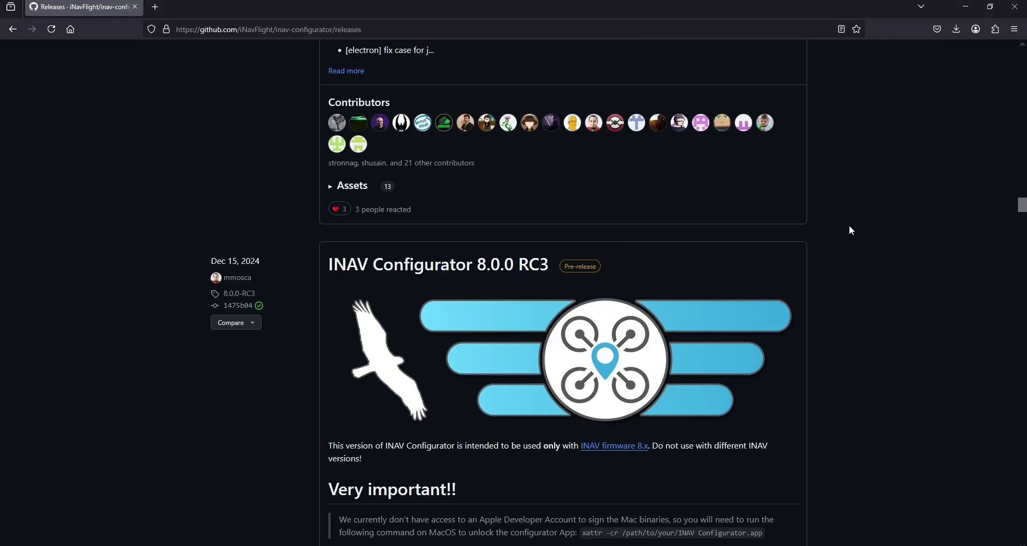
{"action": "scroll", "coordinate": [851, 231], "scroll_direction": "down", "scroll_amount": 7}
{"action": "scroll", "coordinate": [852, 235], "scroll_direction": "down", "scroll_amount": 2}
{"action": "scroll", "coordinate": [855, 230], "scroll_direction": "down", "scroll_amount": 4}
{"action": "scroll", "coordinate": [856, 230], "scroll_direction": "down", "scroll_amount": 8}
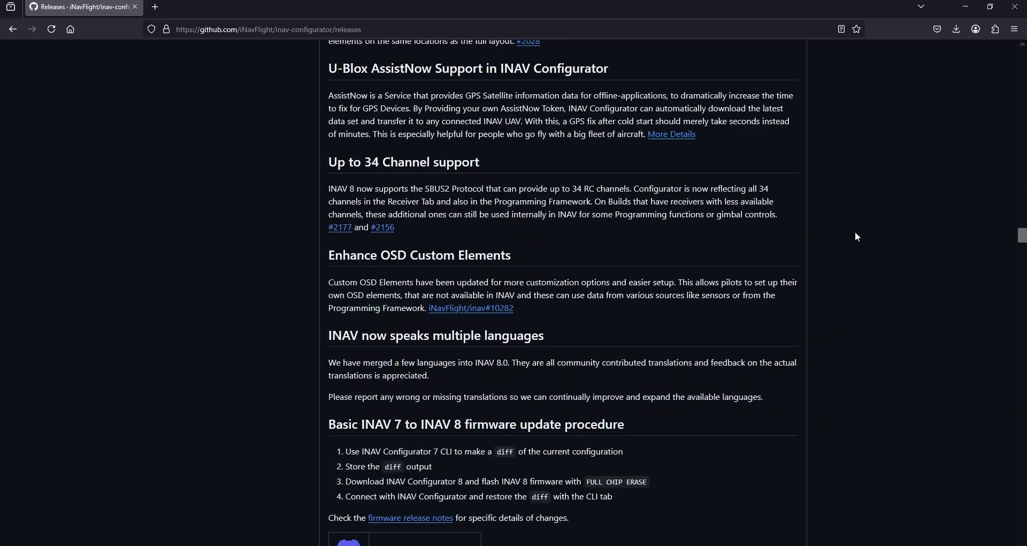
{"action": "scroll", "coordinate": [855, 237], "scroll_direction": "down", "scroll_amount": 3}
{"action": "left_click_drag", "start_coordinate": [1022, 246], "coordinate": [1023, 414]}
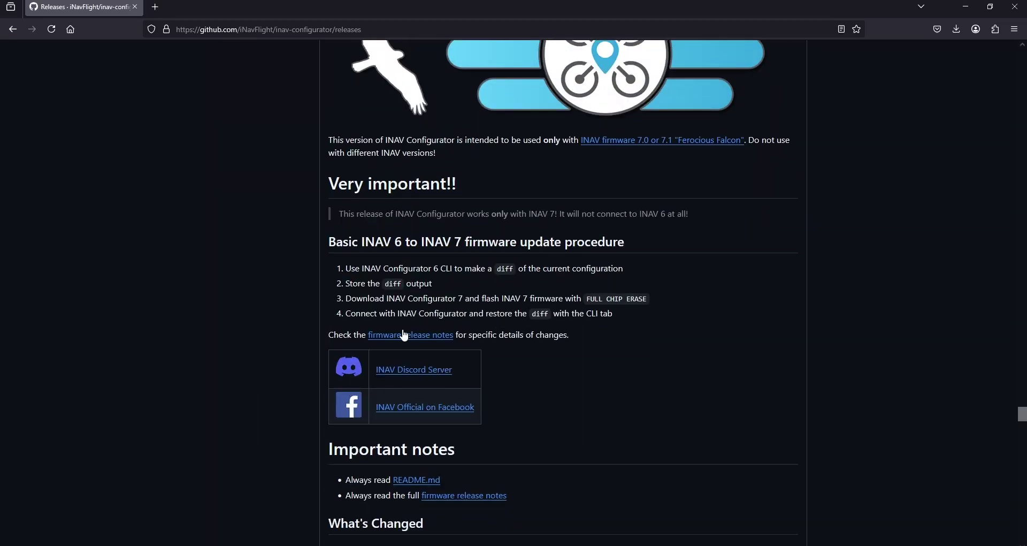
{"action": "scroll", "coordinate": [646, 267], "scroll_direction": "up", "scroll_amount": 3}
{"action": "scroll", "coordinate": [646, 268], "scroll_direction": "up", "scroll_amount": 3}
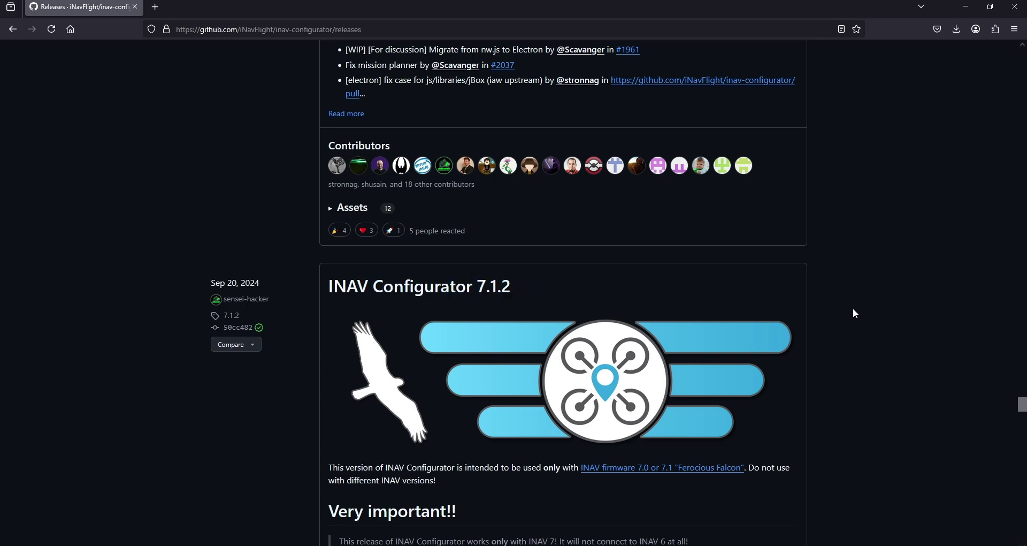
{"action": "scroll", "coordinate": [905, 309], "scroll_direction": "down", "scroll_amount": 7}
{"action": "scroll", "coordinate": [905, 309], "scroll_direction": "down", "scroll_amount": 8}
{"action": "scroll", "coordinate": [904, 309], "scroll_direction": "down", "scroll_amount": 4}
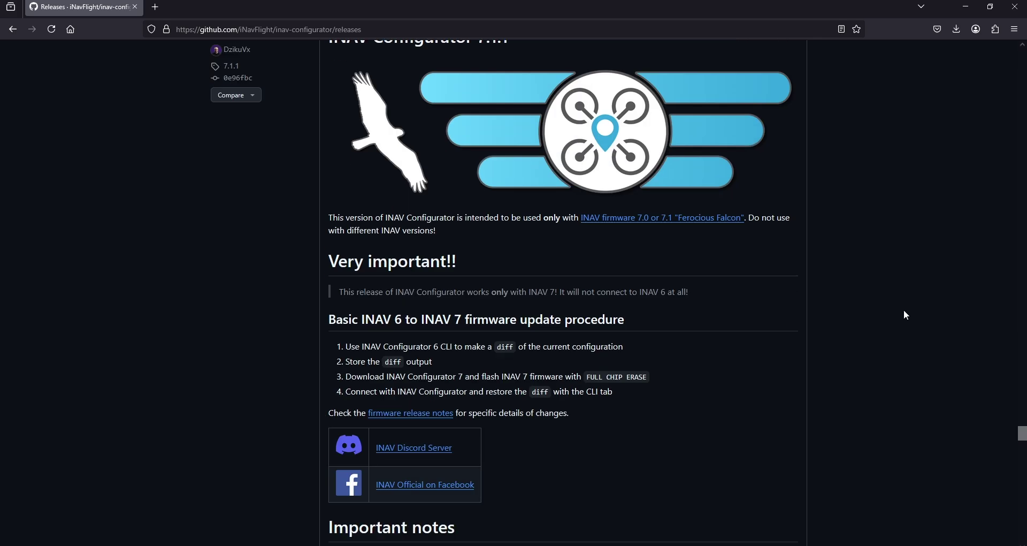
{"action": "scroll", "coordinate": [904, 311], "scroll_direction": "down", "scroll_amount": 8}
{"action": "scroll", "coordinate": [904, 308], "scroll_direction": "down", "scroll_amount": 3}
{"action": "scroll", "coordinate": [903, 308], "scroll_direction": "down", "scroll_amount": 5}
{"action": "scroll", "coordinate": [901, 306], "scroll_direction": "down", "scroll_amount": 8}
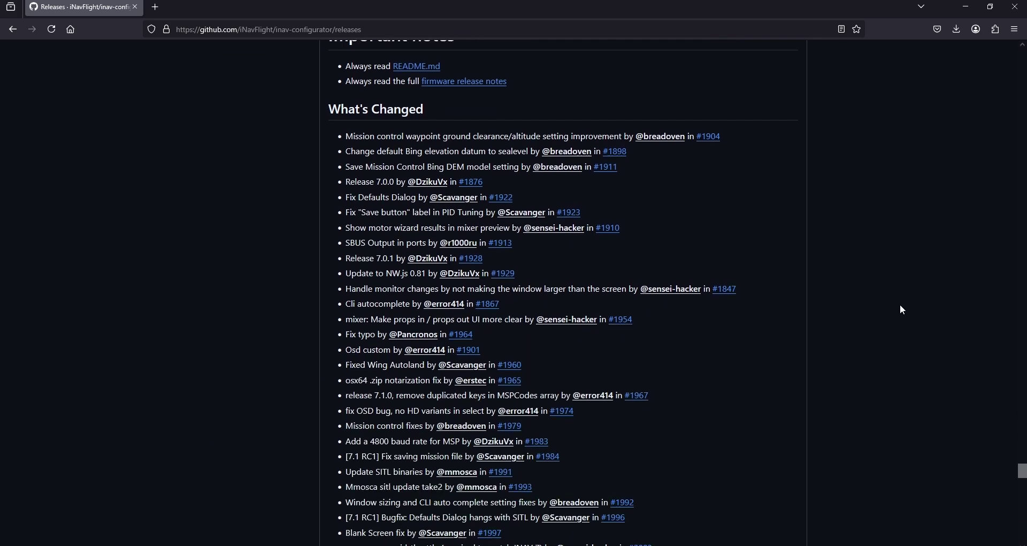
{"action": "scroll", "coordinate": [901, 305], "scroll_direction": "down", "scroll_amount": 8}
{"action": "scroll", "coordinate": [900, 303], "scroll_direction": "down", "scroll_amount": 3}
{"action": "scroll", "coordinate": [900, 301], "scroll_direction": "down", "scroll_amount": 3}
{"action": "scroll", "coordinate": [900, 303], "scroll_direction": "down", "scroll_amount": 5}
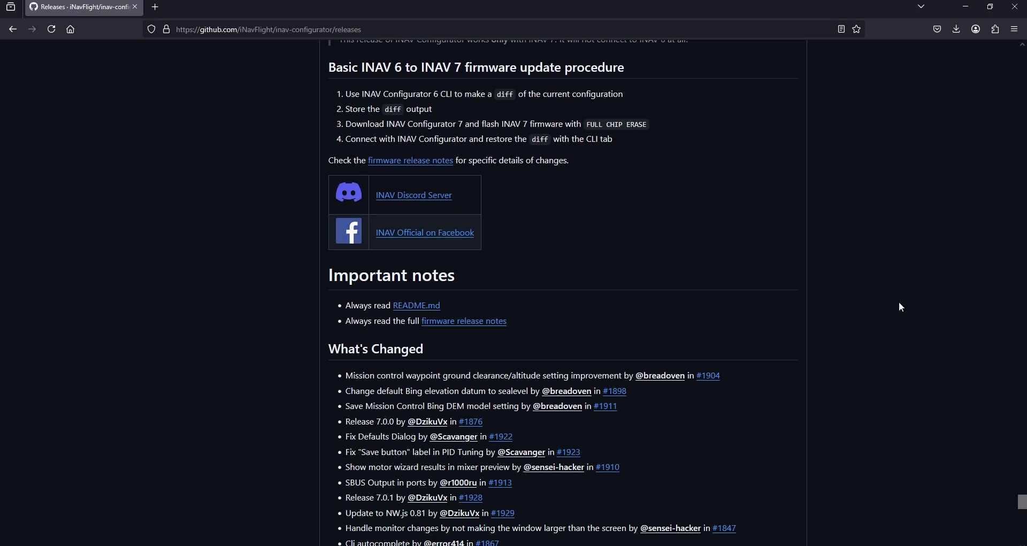
{"action": "scroll", "coordinate": [900, 302], "scroll_direction": "down", "scroll_amount": 5}
{"action": "scroll", "coordinate": [900, 303], "scroll_direction": "down", "scroll_amount": 3}
{"action": "scroll", "coordinate": [900, 303], "scroll_direction": "down", "scroll_amount": 5}
{"action": "scroll", "coordinate": [900, 303], "scroll_direction": "down", "scroll_amount": 6}
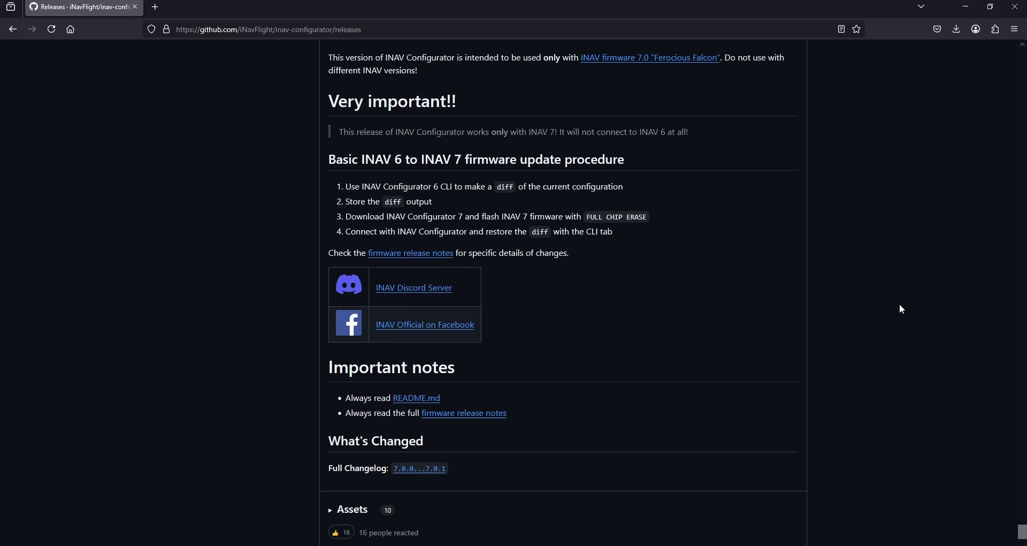
{"action": "scroll", "coordinate": [900, 304], "scroll_direction": "down", "scroll_amount": 2}
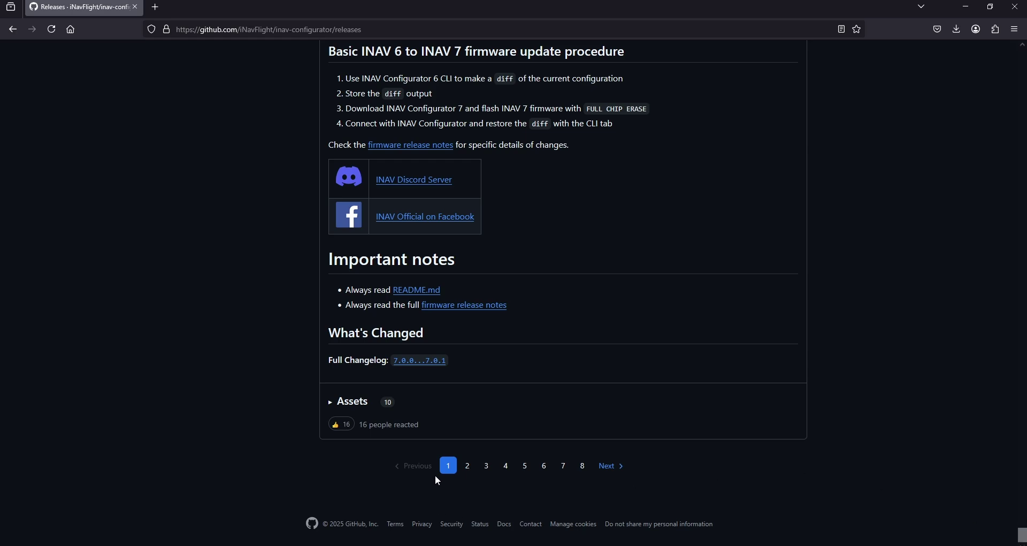
Scroll the INAV 8.0.0 release notes up to the ADSB, OSD layout copying and AssistNow sections.
{"action": "left_click_drag", "start_coordinate": [1023, 536], "coordinate": [1023, 51]}
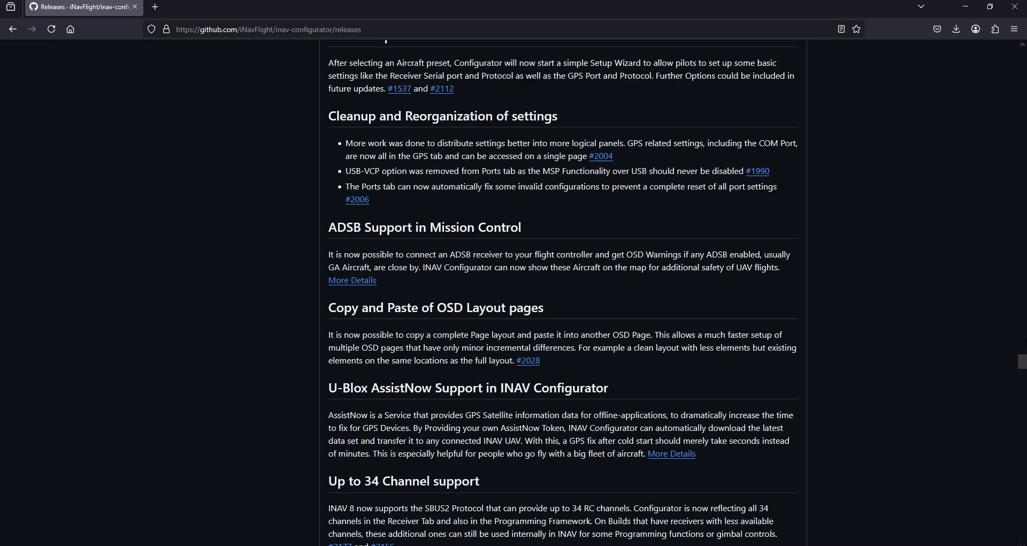